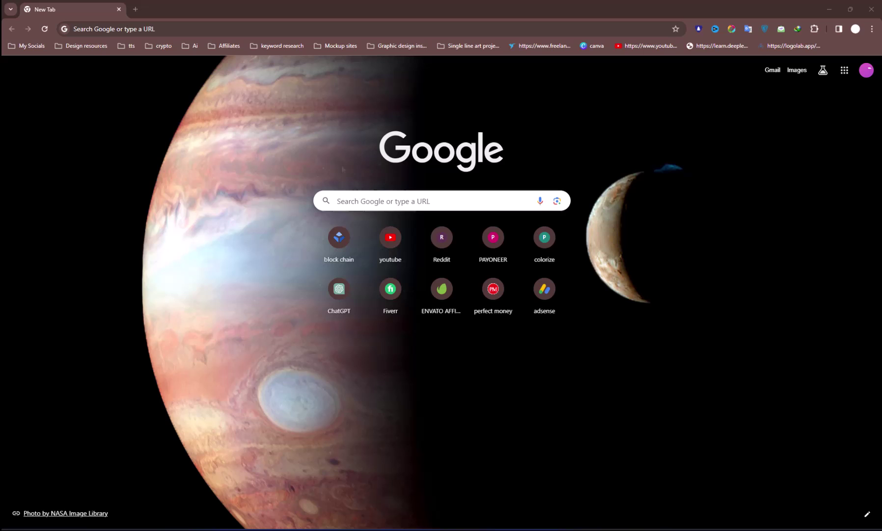
Step: Enter piccopilot.com in Chrome and open the piccopilot.com/create page
click(350, 201)
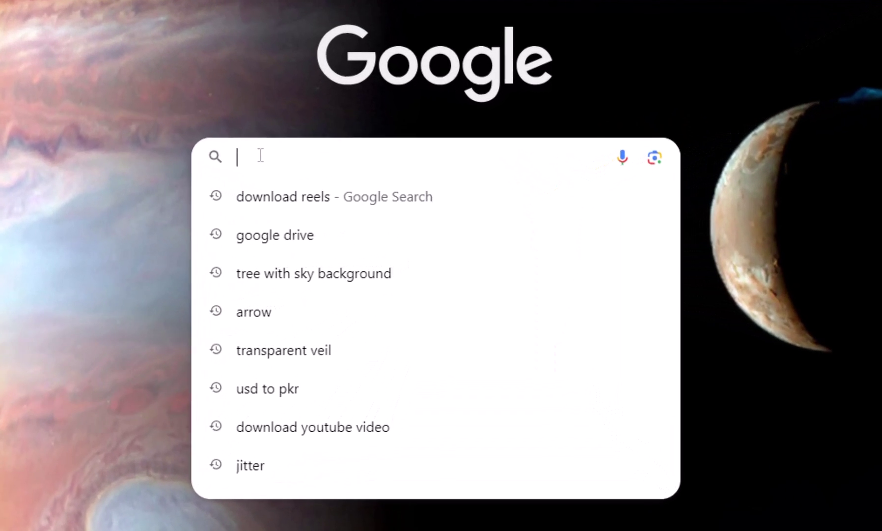
text(piccopilot.com/create)
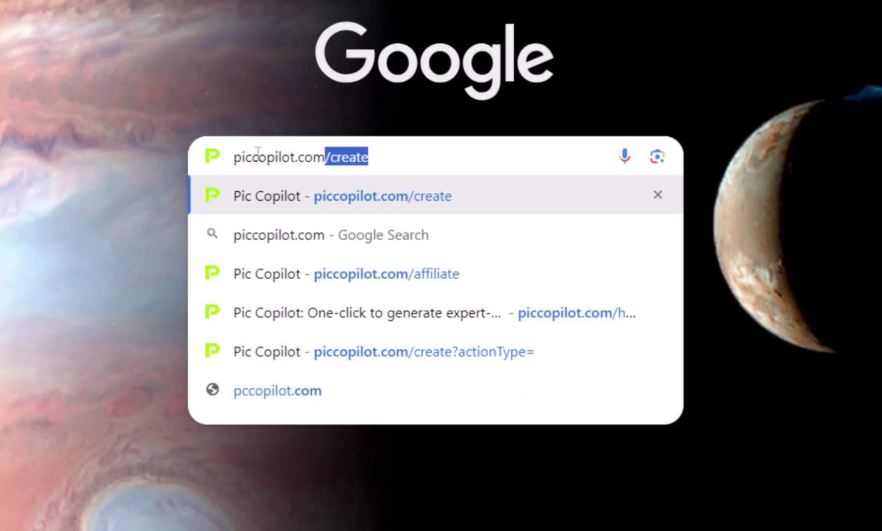
key(Return)
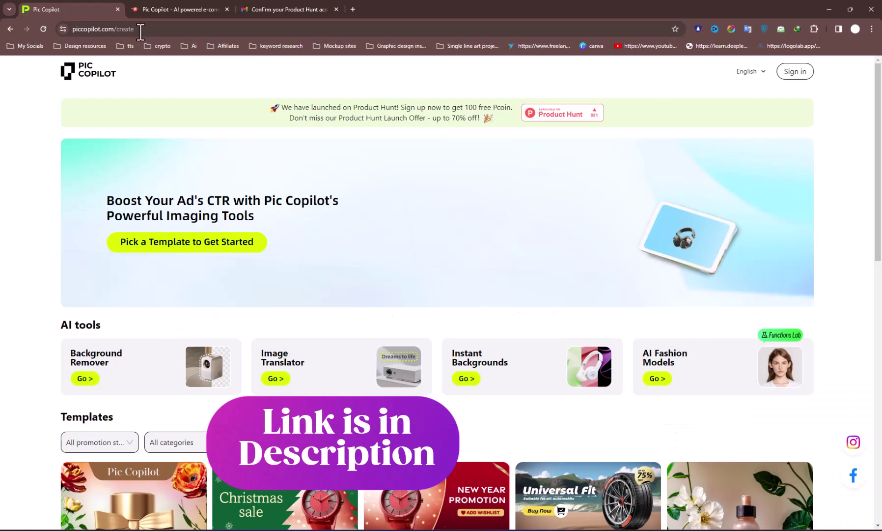
Step: Log in to Pic Copilot using the saved account e-mail
click(790, 74)
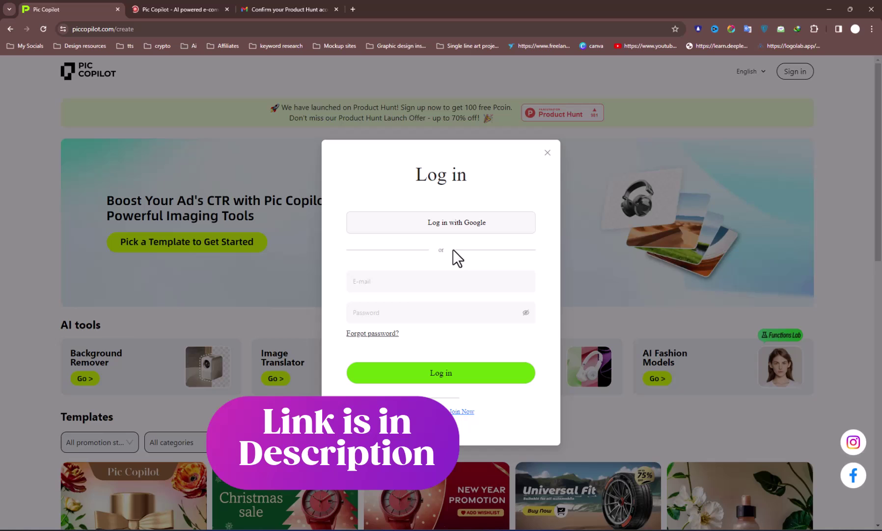
click(398, 282)
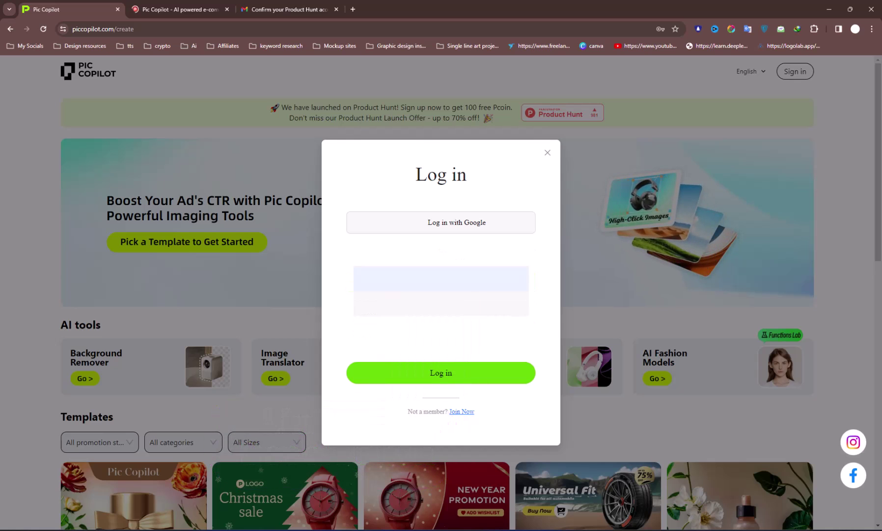
key(Return)
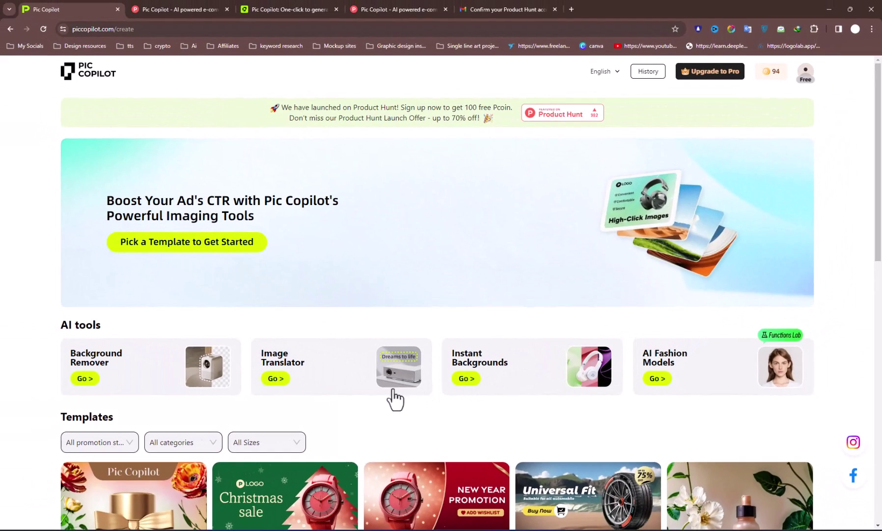
Step: Upload the perfume, headphones and sneaker photos to Background Remover and remove their backgrounds
scroll(361, 395, down, 3)
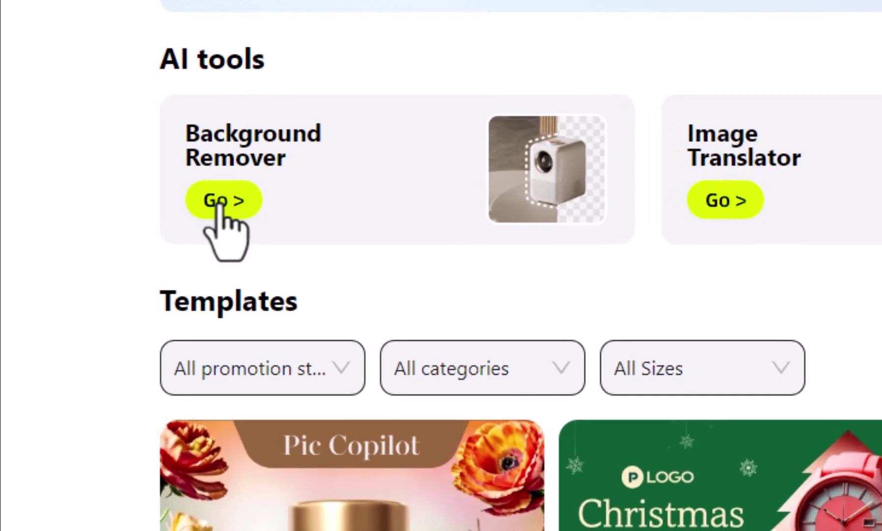
click(218, 201)
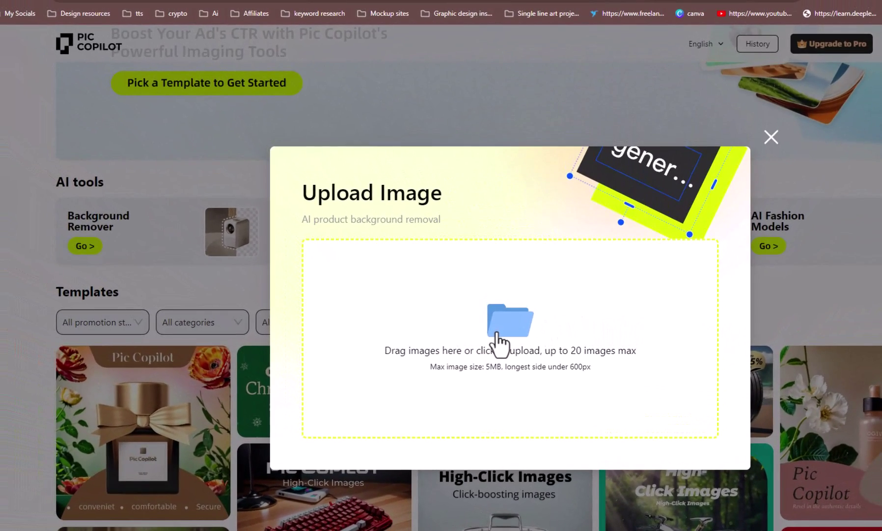
click(491, 327)
scroll(191, 106, down, 5)
double_click(191, 105)
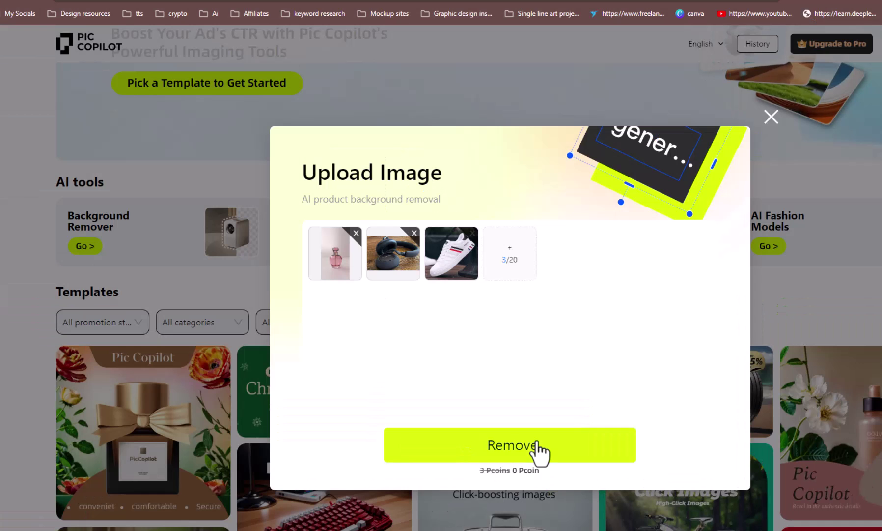
click(460, 423)
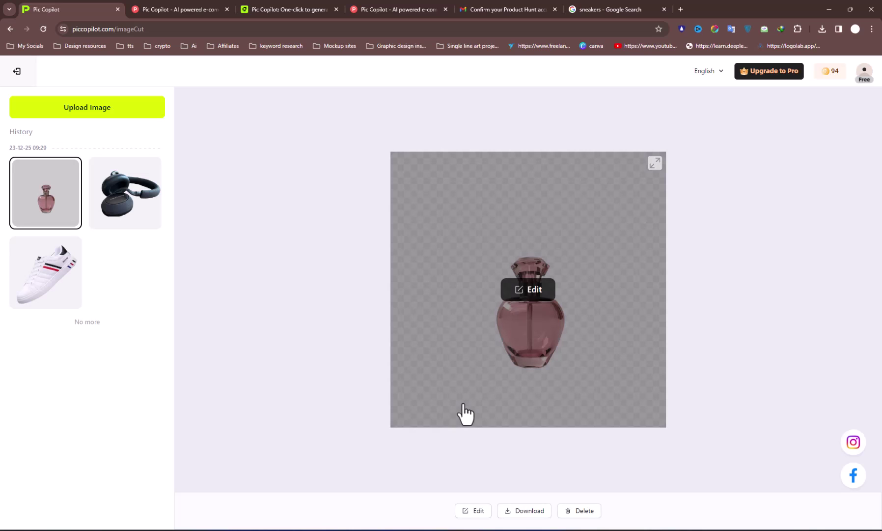
Step: Restore the headphones' lower ear cup with Fix in the cutout editor, previewing on gray
click(127, 206)
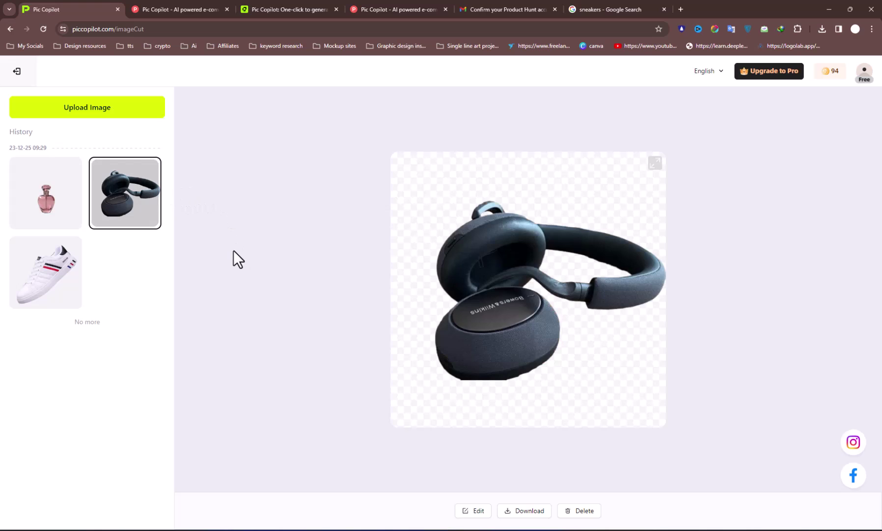
click(475, 510)
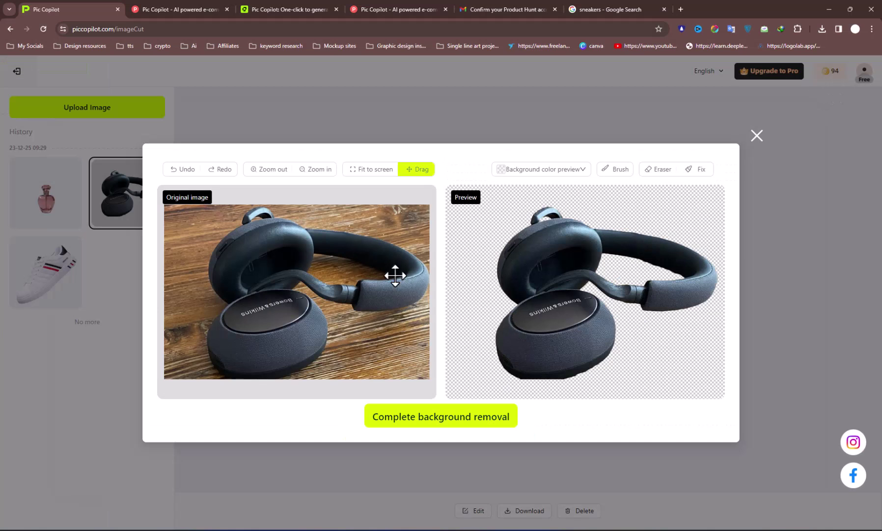
click(761, 140)
click(611, 140)
click(571, 123)
mouse_move(162, 381)
mouse_down()
mouse_move(293, 392)
mouse_move(294, 344)
mouse_move(134, 300)
mouse_up()
key(e)
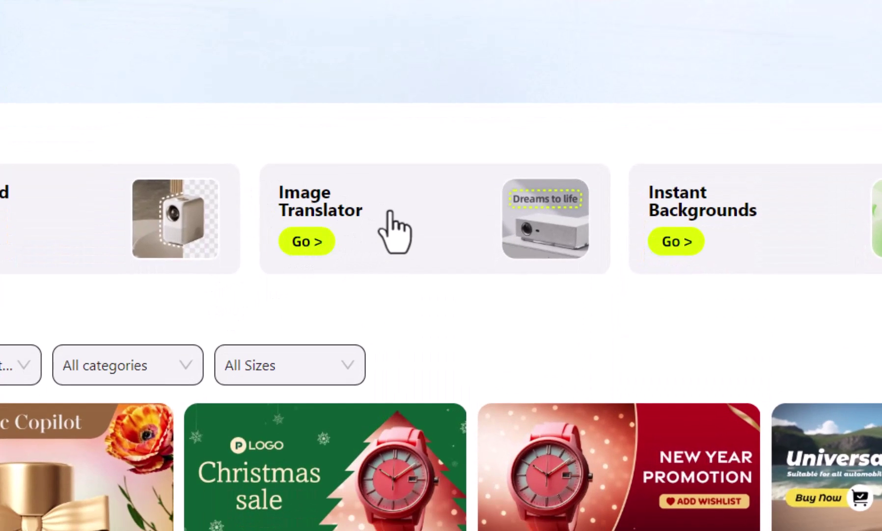
Step: Upload the Christmas perfume ad to Image Translator, with English as source and Korean as a target
click(394, 231)
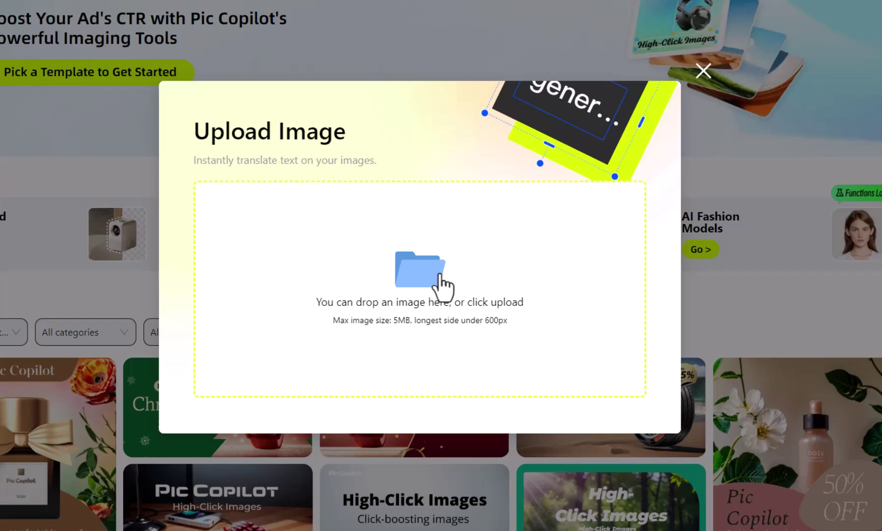
click(440, 277)
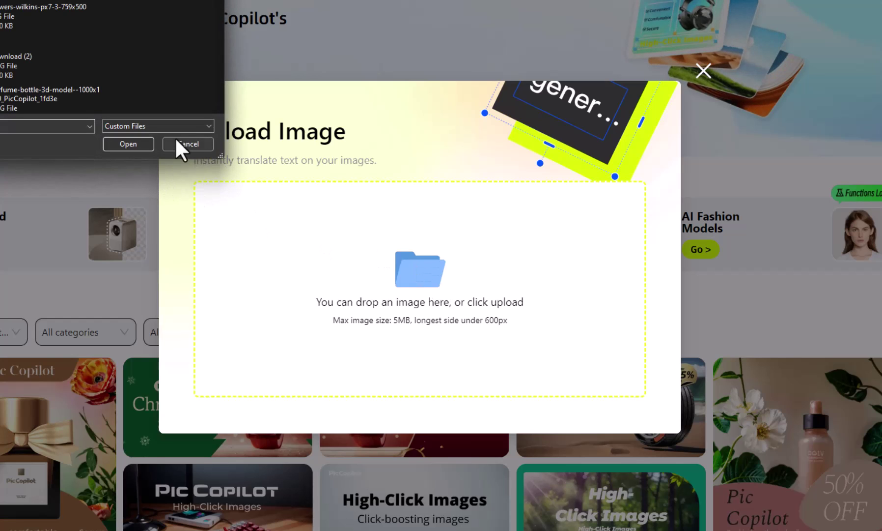
click(182, 145)
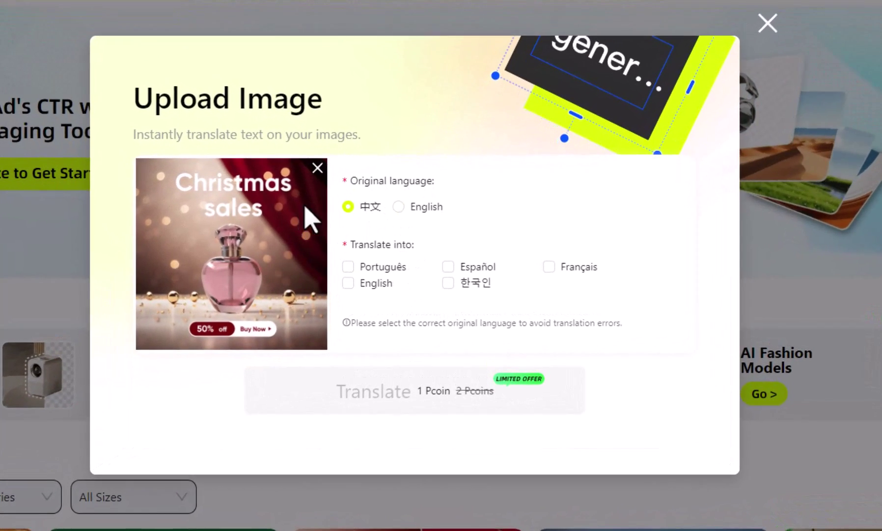
click(402, 212)
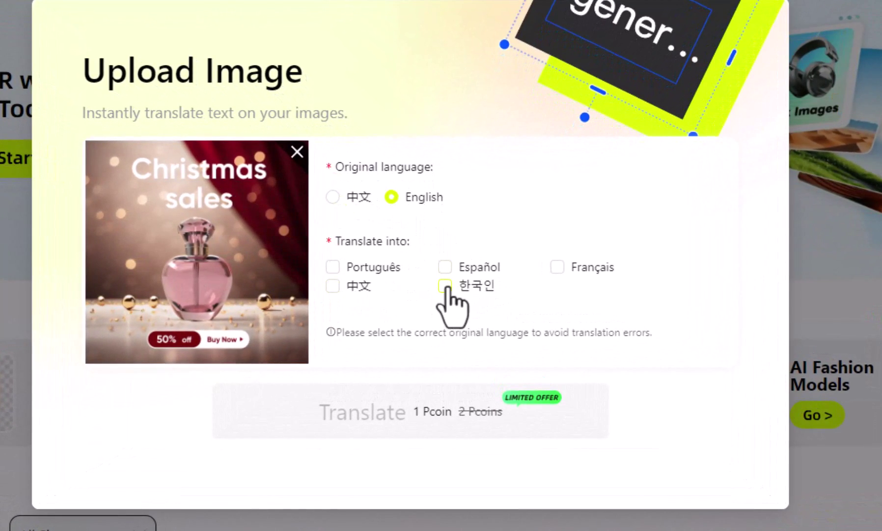
click(446, 287)
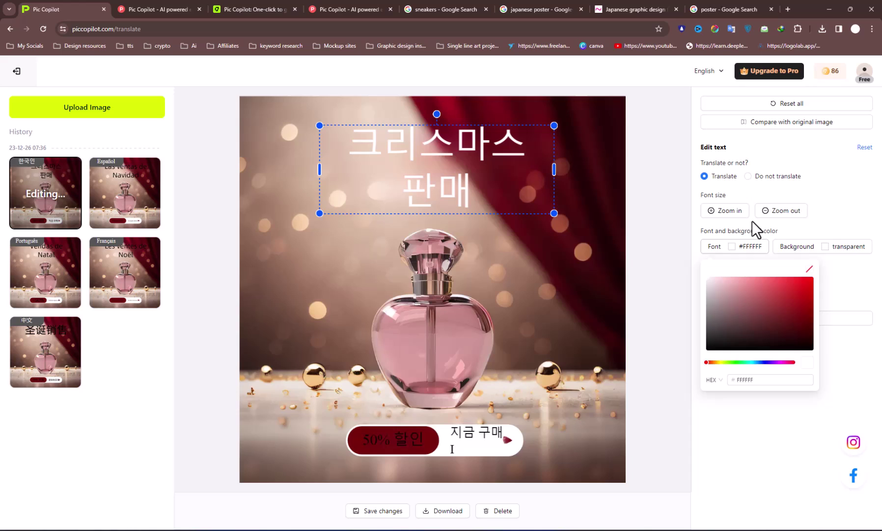
Step: Make the Korean 50% 할인 text white and the 지금 구매 text #9E1717
click(422, 440)
click(732, 246)
click(712, 292)
click(492, 438)
click(733, 248)
click(798, 305)
click(664, 307)
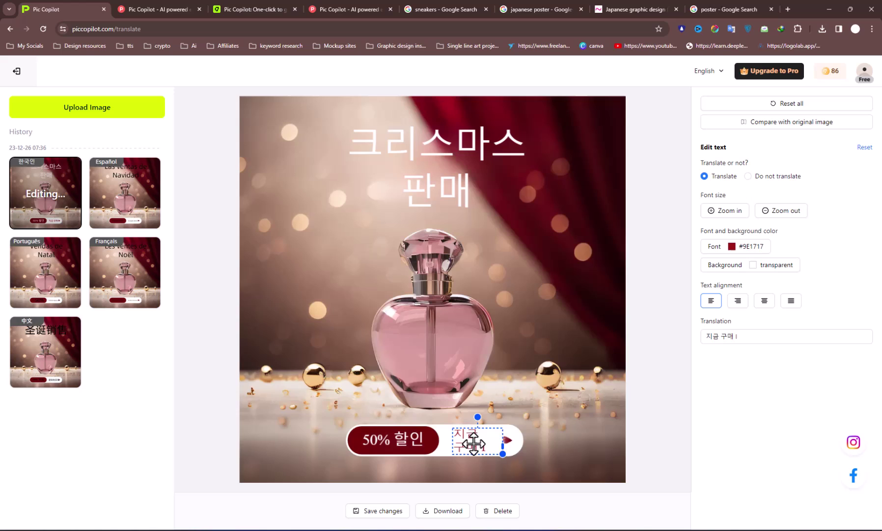
Step: Check the Korean and Spanish headlines in Google Translate to confirm they mean Christmas sale
click(139, 201)
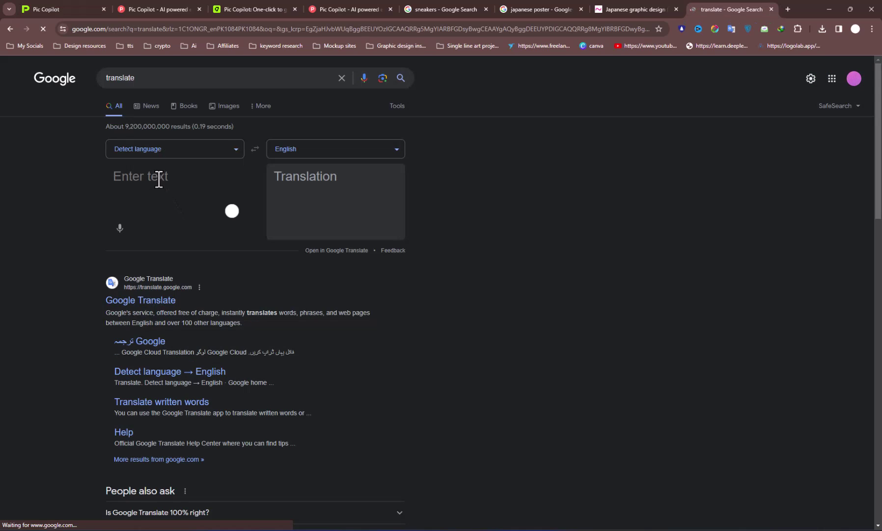
click(159, 179)
text(크리스마스 판매)
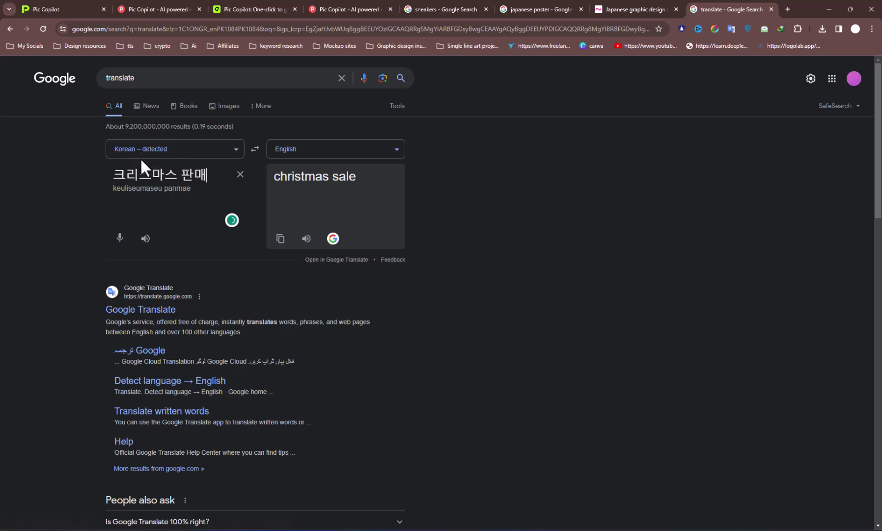
key(ctrl+1)
click(128, 208)
drag(507, 190, 331, 148)
key(ctrl+c)
key(ctrl+8)
key(ctrl+a)
key(ctrl+v)
Step: Set the Spanish headline and 50% de descuento text to white #FFFFFF
click(33, 10)
click(448, 188)
click(732, 246)
click(707, 278)
click(408, 441)
click(732, 246)
click(708, 278)
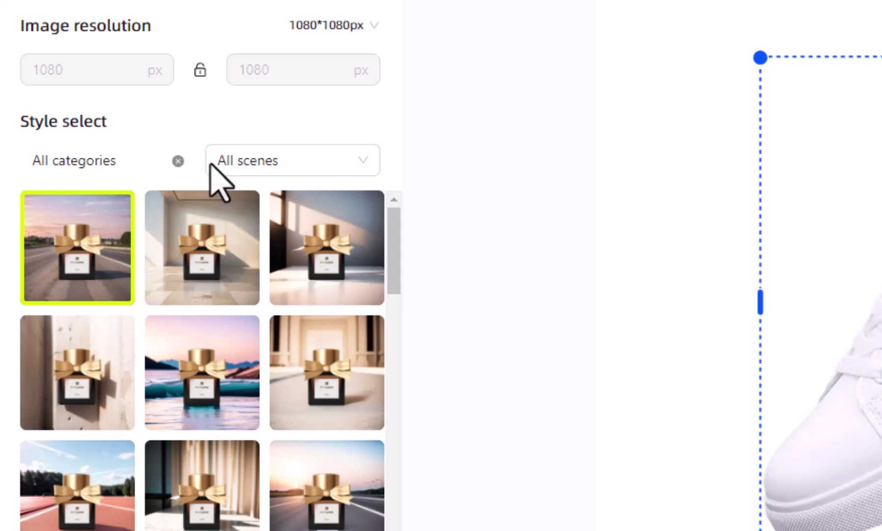
Step: Generate the sneaker background using the third Sports & Entertainment Outdoor style
click(316, 166)
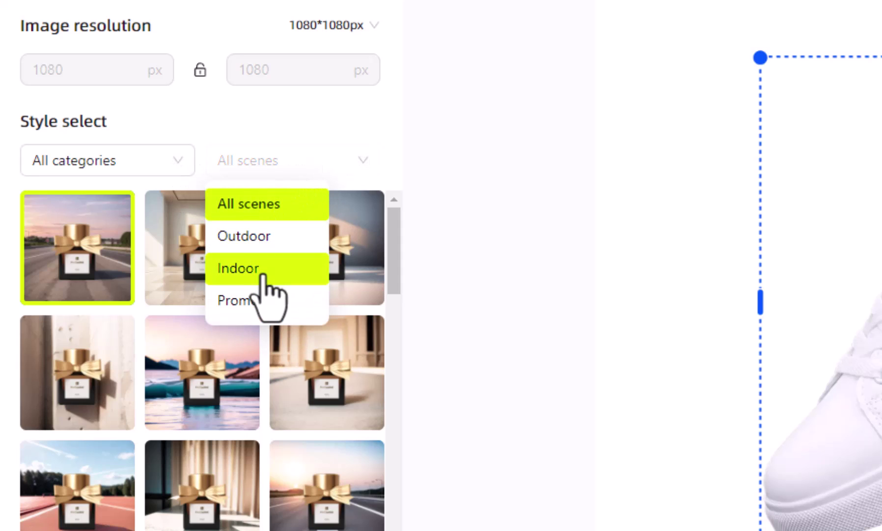
click(262, 238)
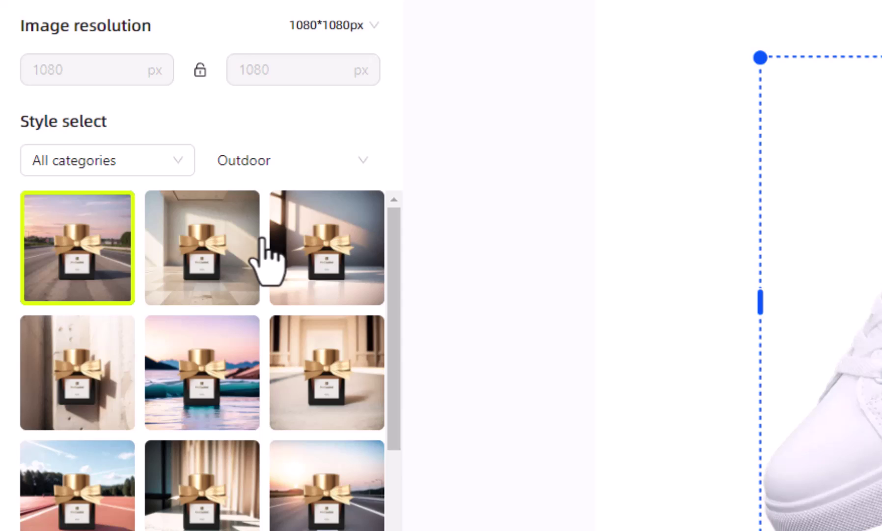
click(69, 163)
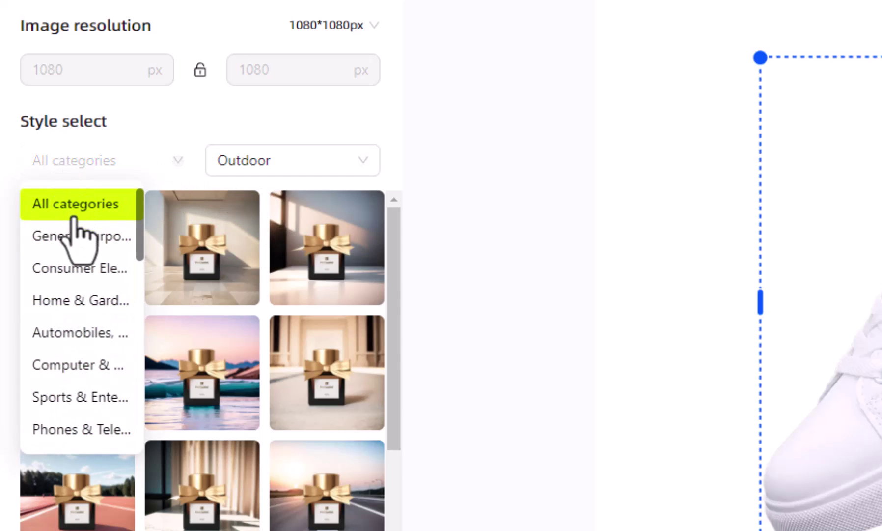
scroll(89, 314, down, 3)
click(86, 300)
click(125, 302)
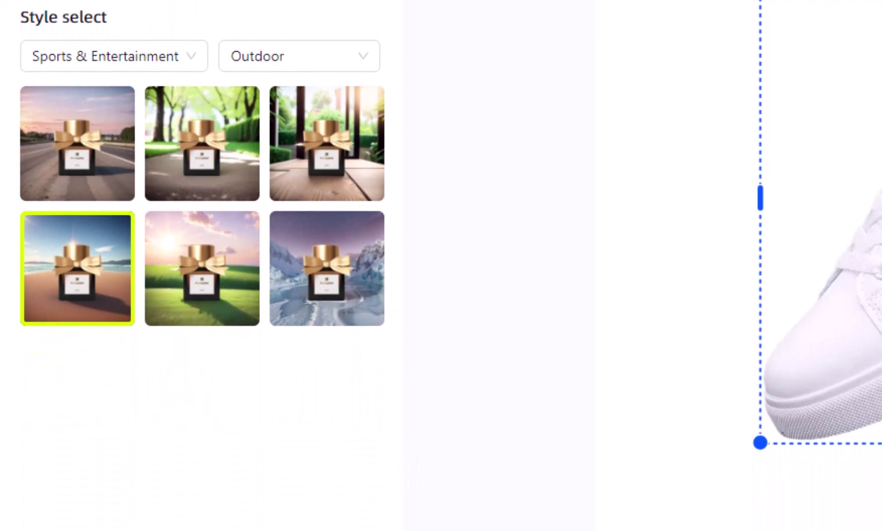
click(345, 181)
click(277, 515)
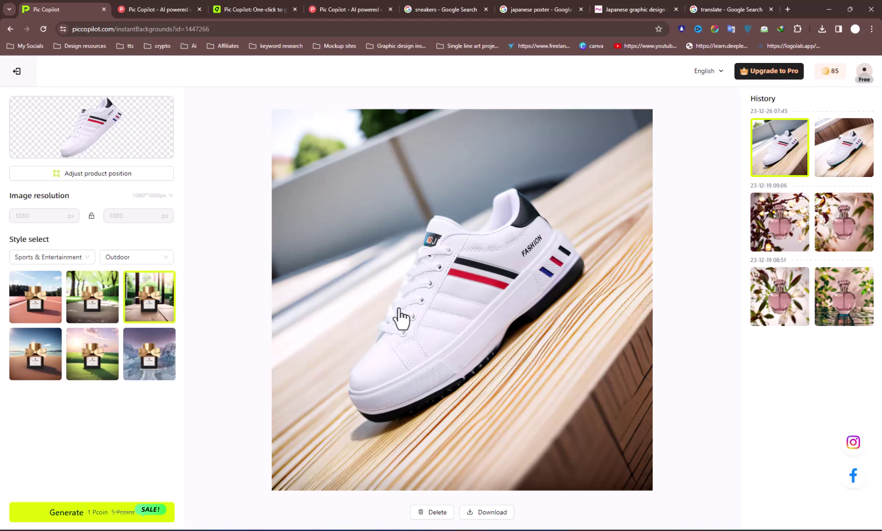
Step: Download the first sneaker result from History
click(841, 150)
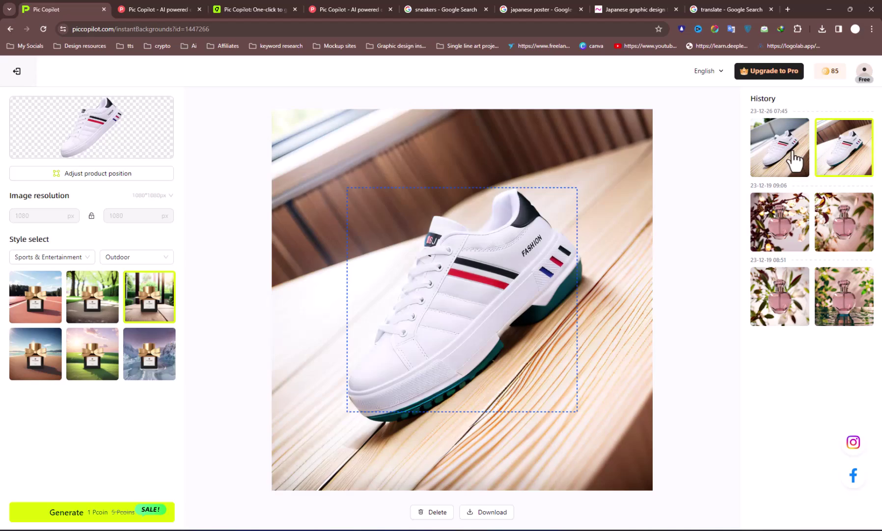
click(794, 158)
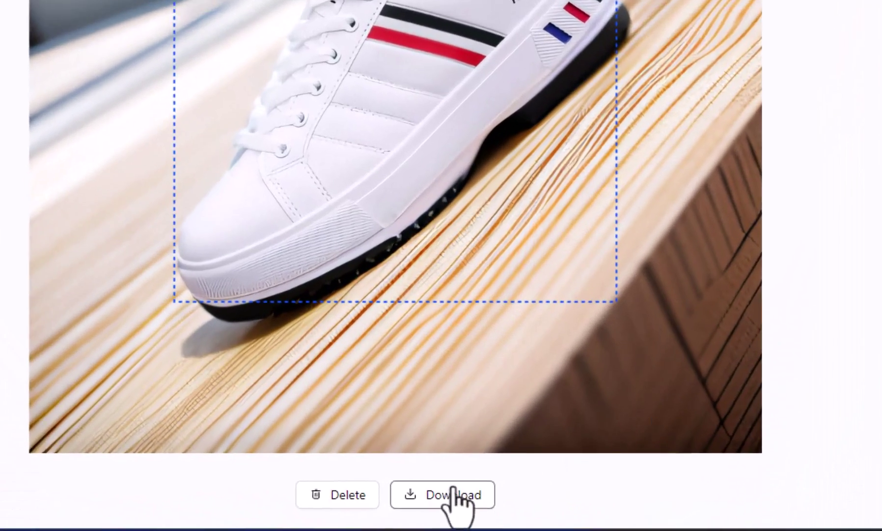
click(487, 514)
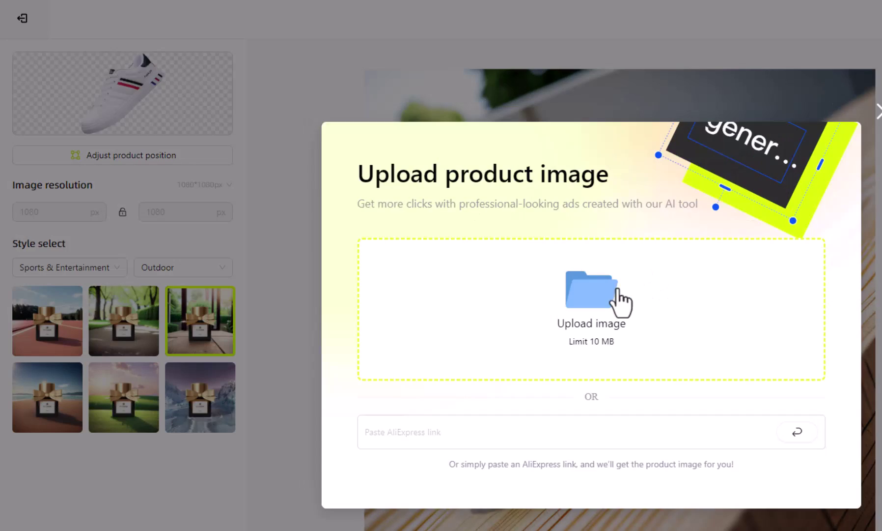
Step: Upload the headphones photo and generate a red Consumer Electronics Promotion background
click(616, 300)
double_click(191, 63)
click(66, 238)
click(54, 342)
click(66, 237)
click(65, 301)
click(177, 238)
click(168, 324)
click(130, 320)
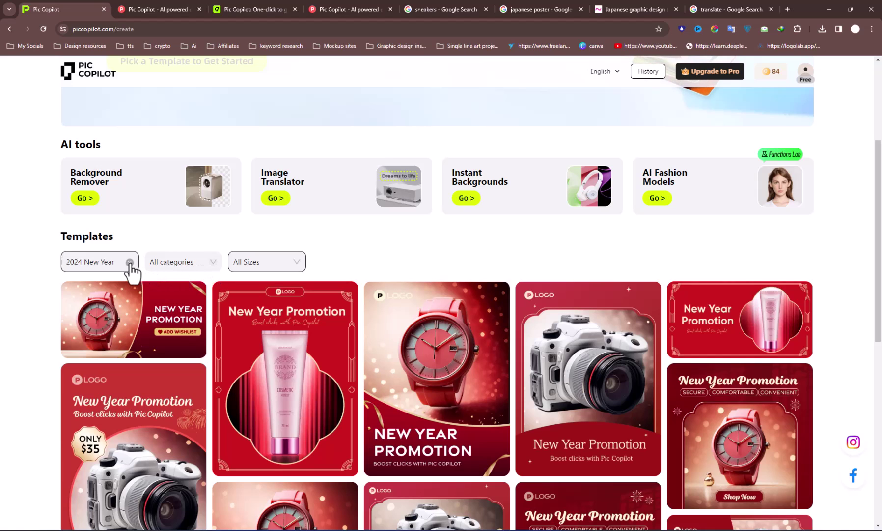
Step: Clear the 2024 New Year filter, pick the NEW RELEASE watch template and upload the watch photo
click(129, 262)
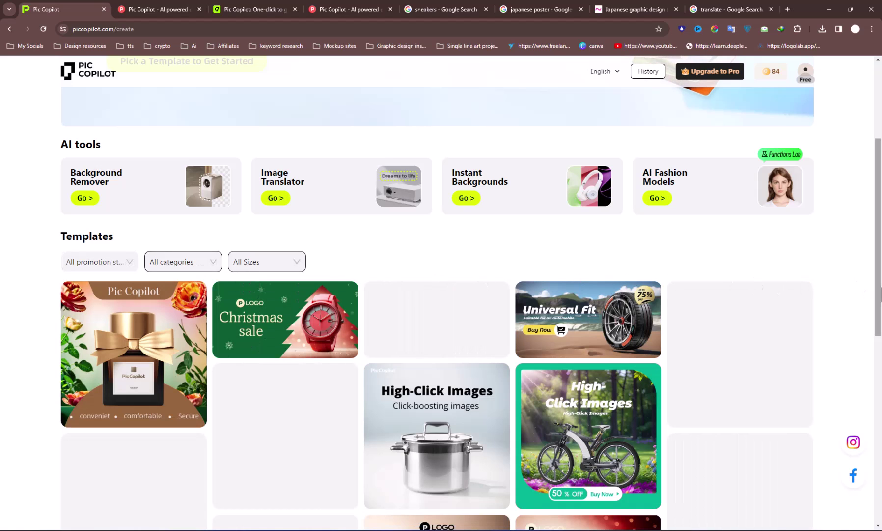
scroll(438, 295, down, 3)
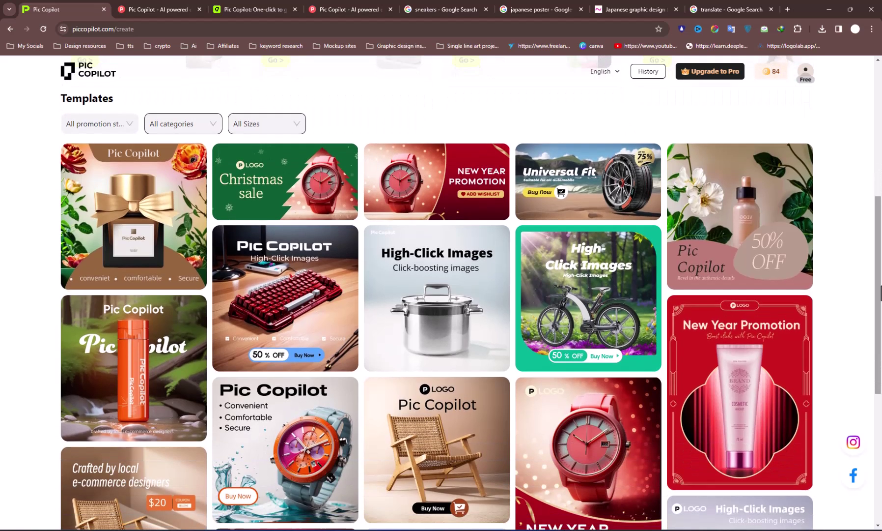
scroll(437, 294, down, 4)
scroll(438, 295, down, 4)
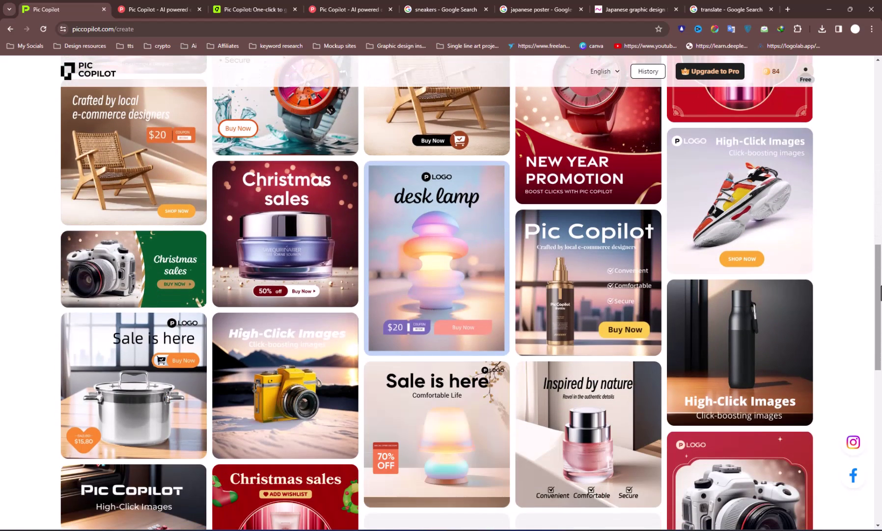
mouse_move(754, 225)
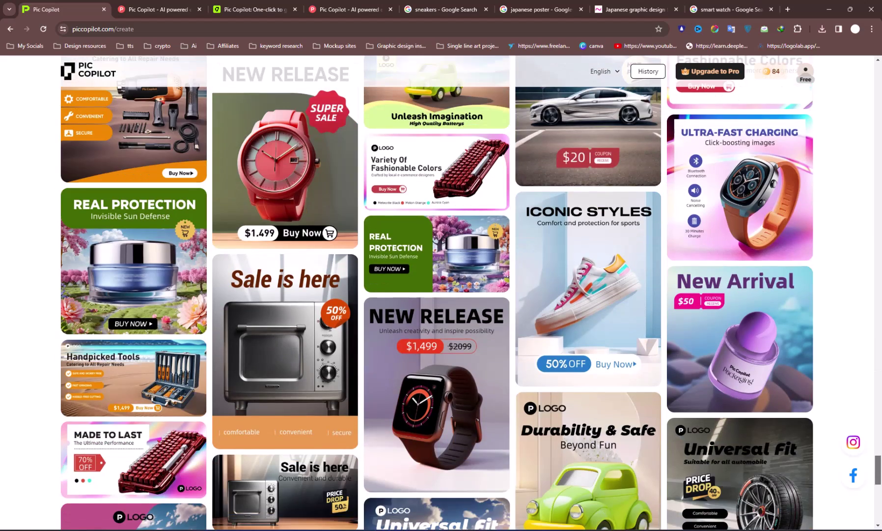
scroll(437, 295, down, 3)
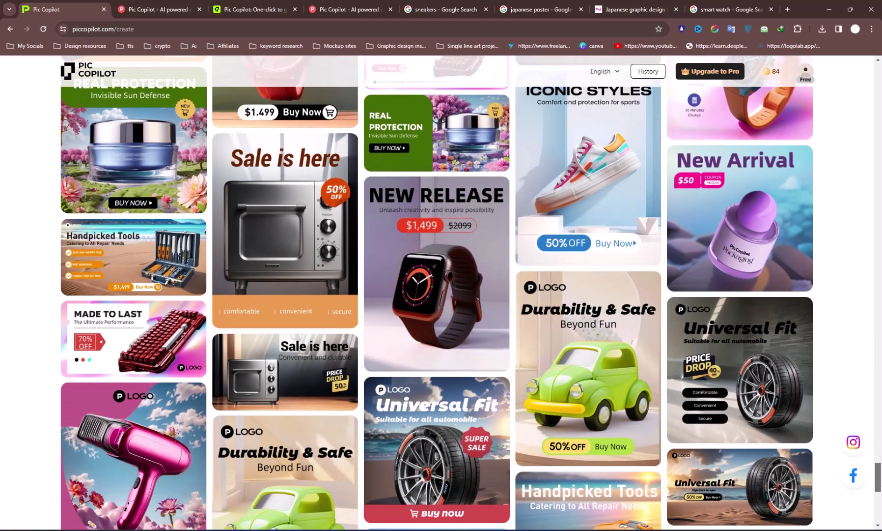
click(459, 308)
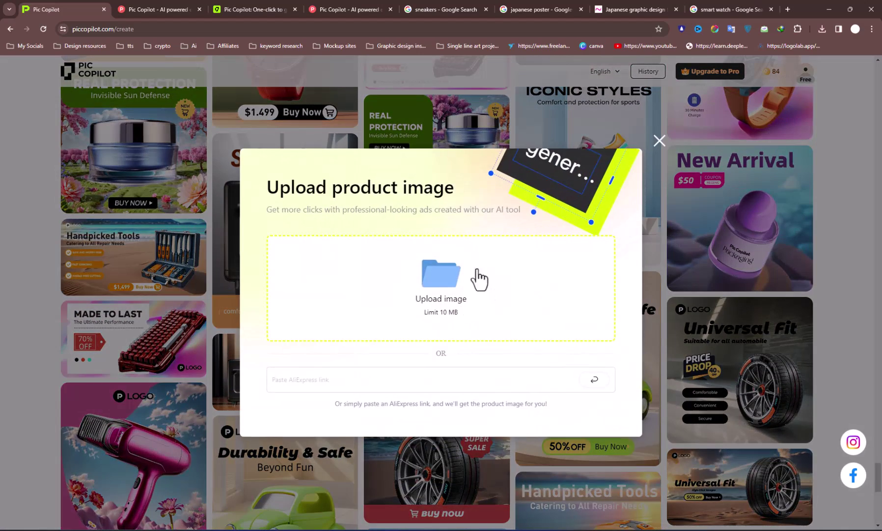
click(455, 282)
double_click(107, 79)
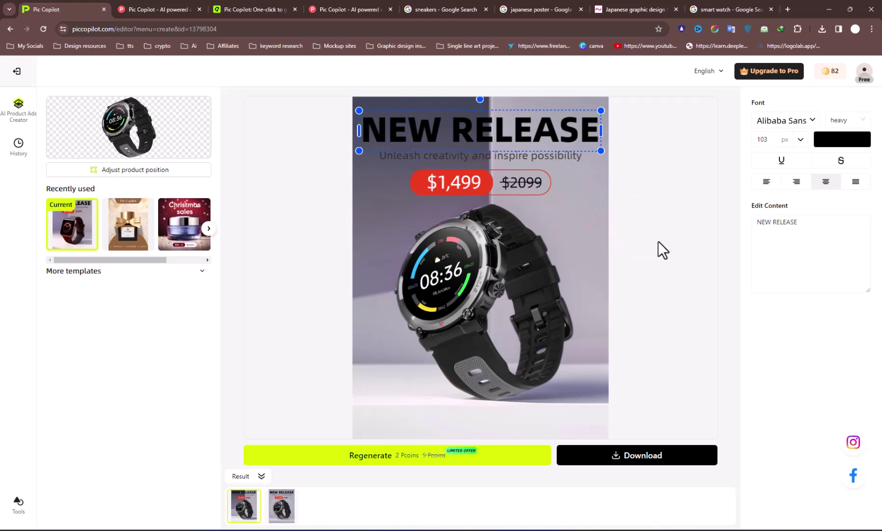
Step: Recolour the NEW RELEASE headline, trying green and yellow before keeping the final shade
click(842, 139)
click(773, 239)
drag(772, 238, 802, 238)
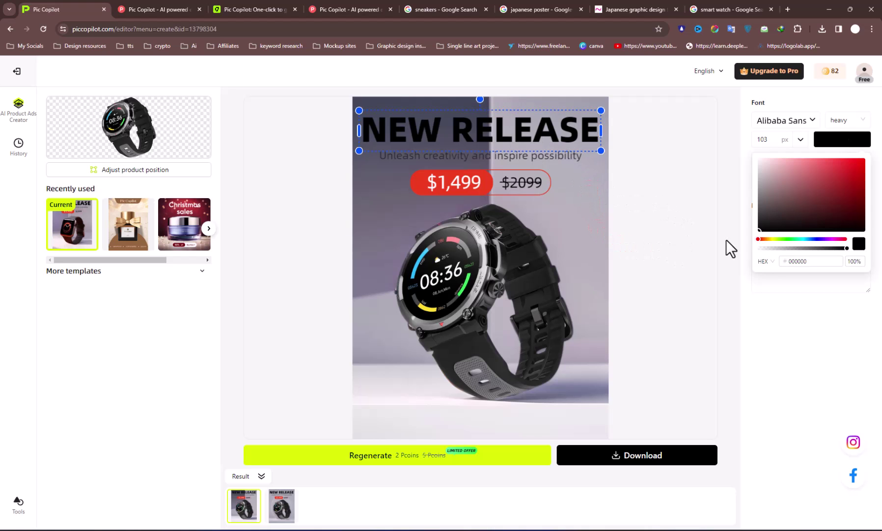
click(800, 237)
click(846, 157)
click(560, 156)
click(842, 136)
click(768, 238)
click(827, 161)
click(408, 162)
Step: Download the edited smartwatch poster
click(284, 206)
click(566, 370)
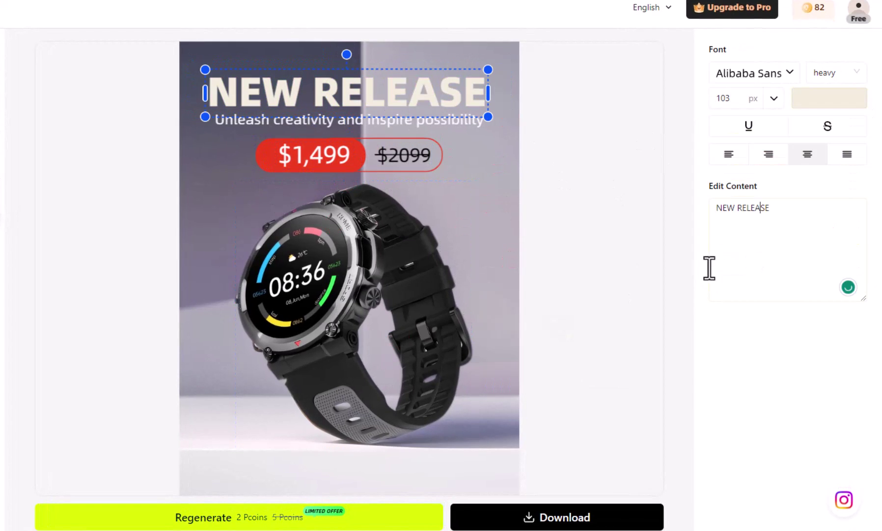
click(522, 517)
Step: Regenerate the poster twice and download the regenerated version
click(216, 520)
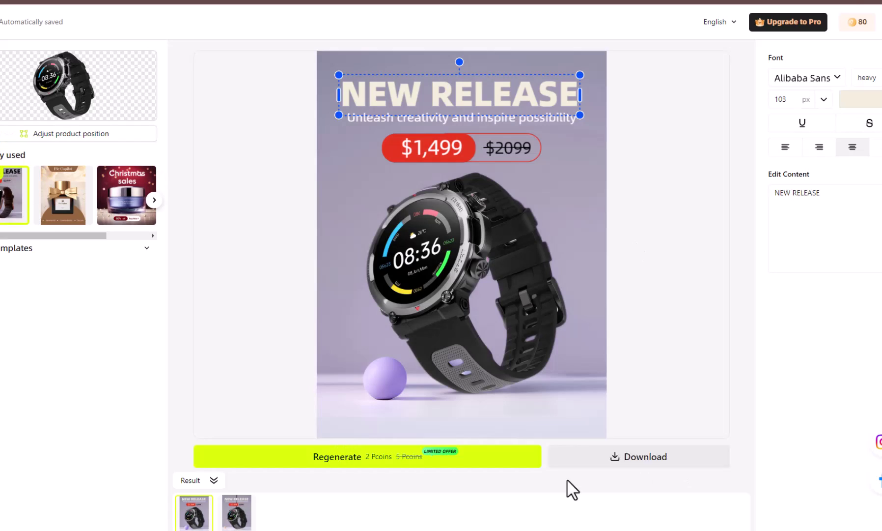
click(334, 459)
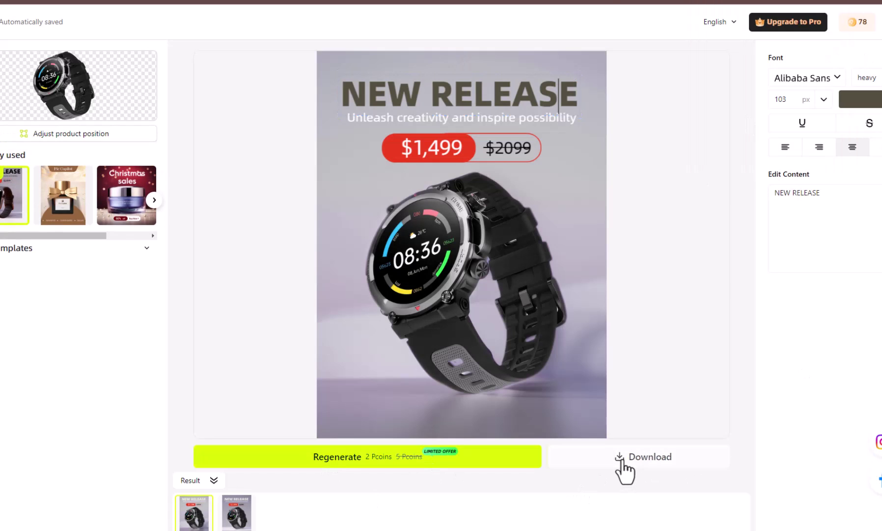
click(620, 457)
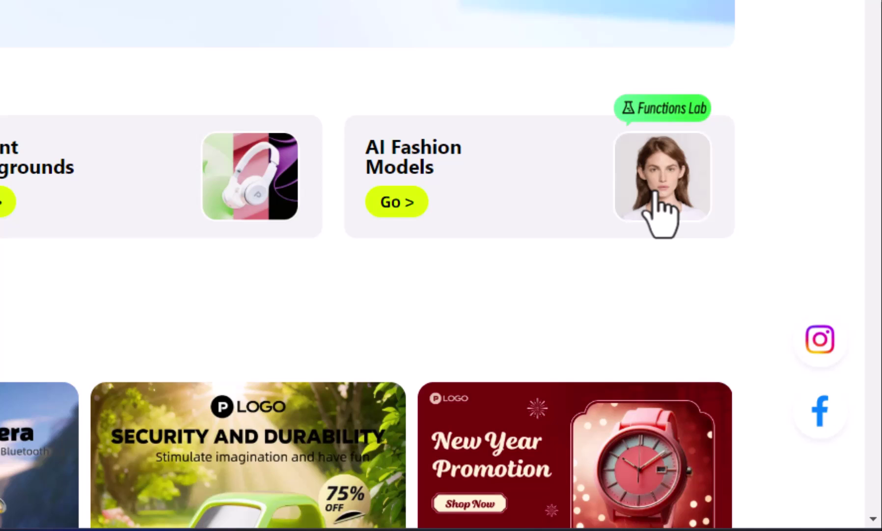
Step: Upload the tracksuit photo to AI Fashion Models and start erasing parts of its clothing selection
click(589, 181)
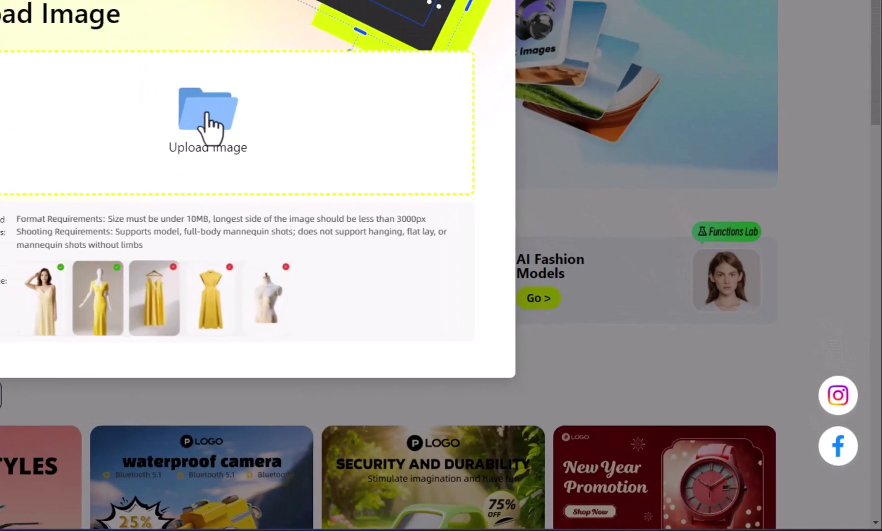
click(208, 122)
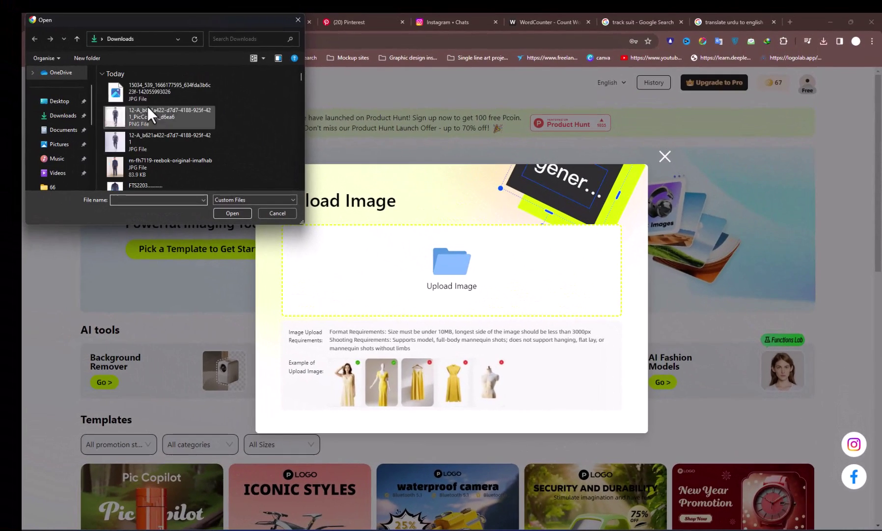
double_click(128, 85)
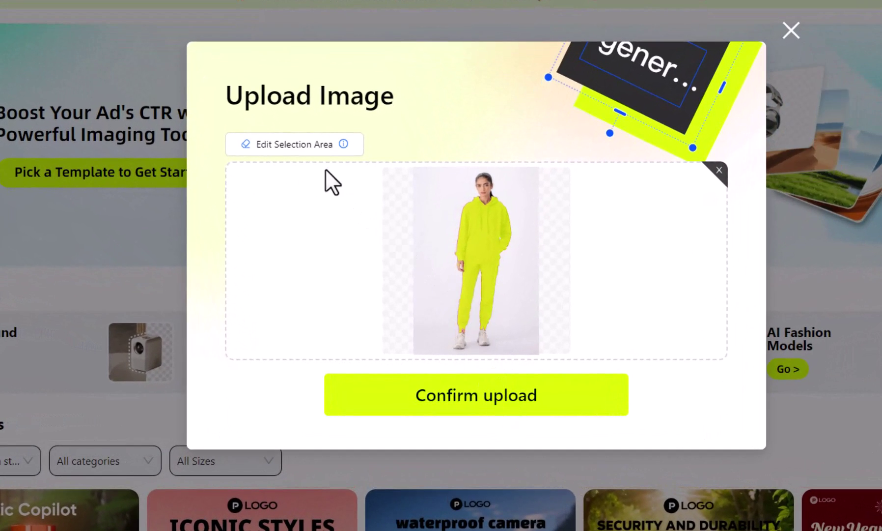
click(295, 138)
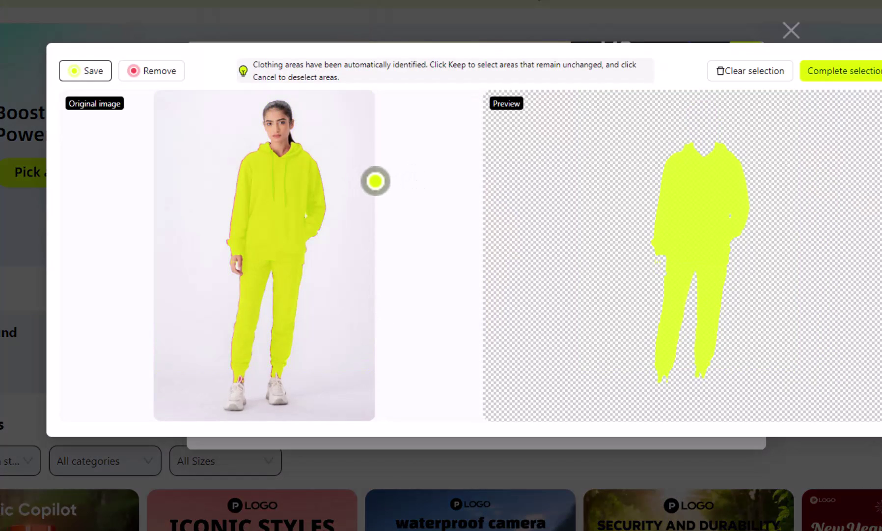
click(154, 73)
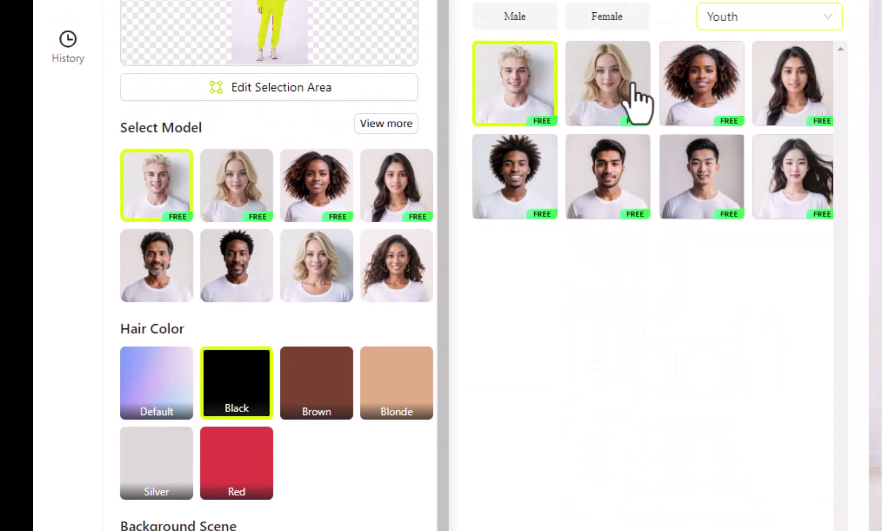
Step: Filter the model gallery to show only male models
click(519, 17)
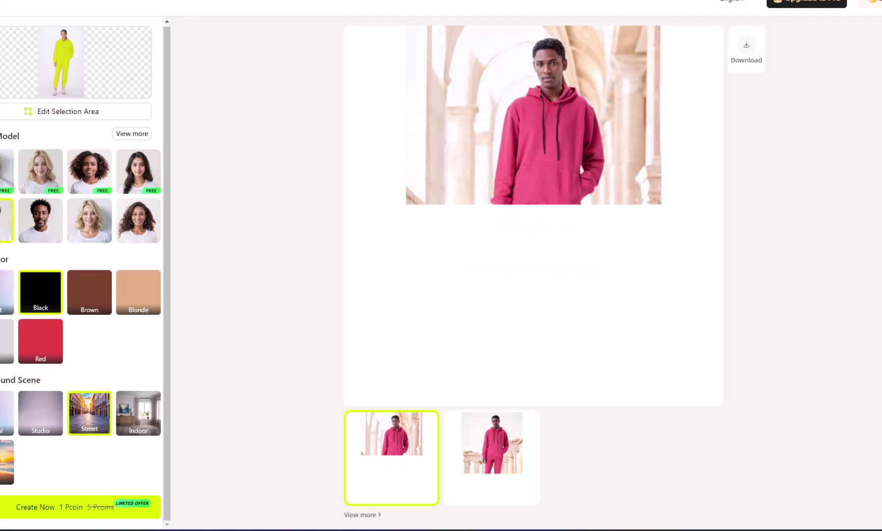
mouse_move(19, 158)
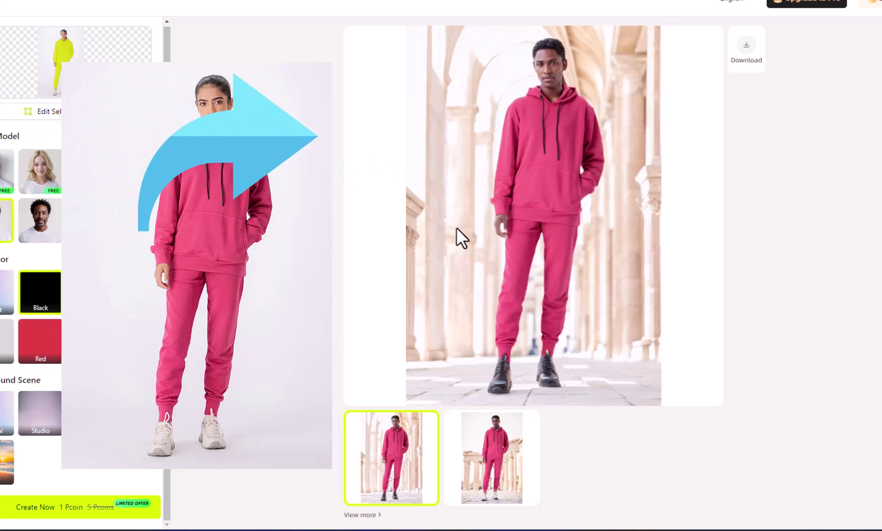